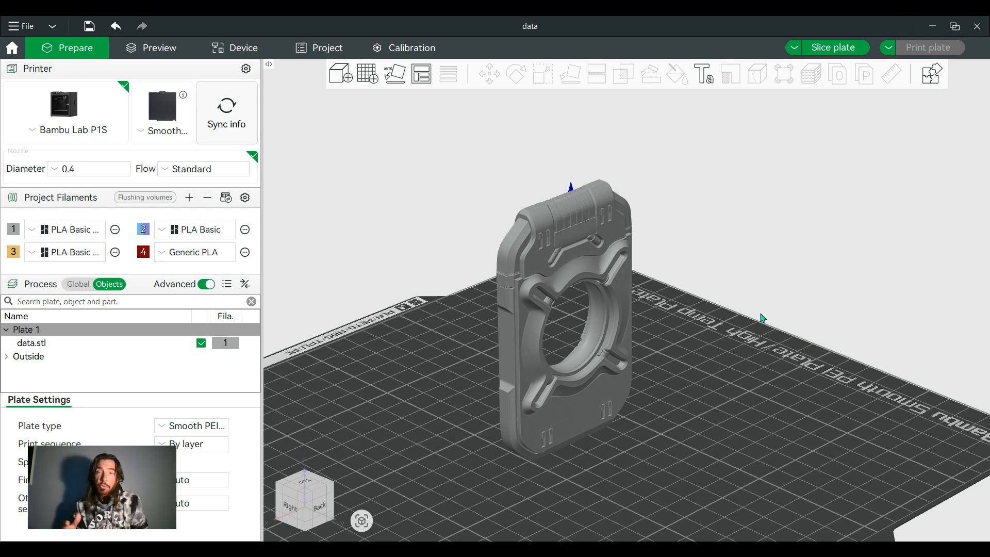
{"action": "left_click_drag", "start_coordinate": [727, 363], "coordinate": [791, 364]}
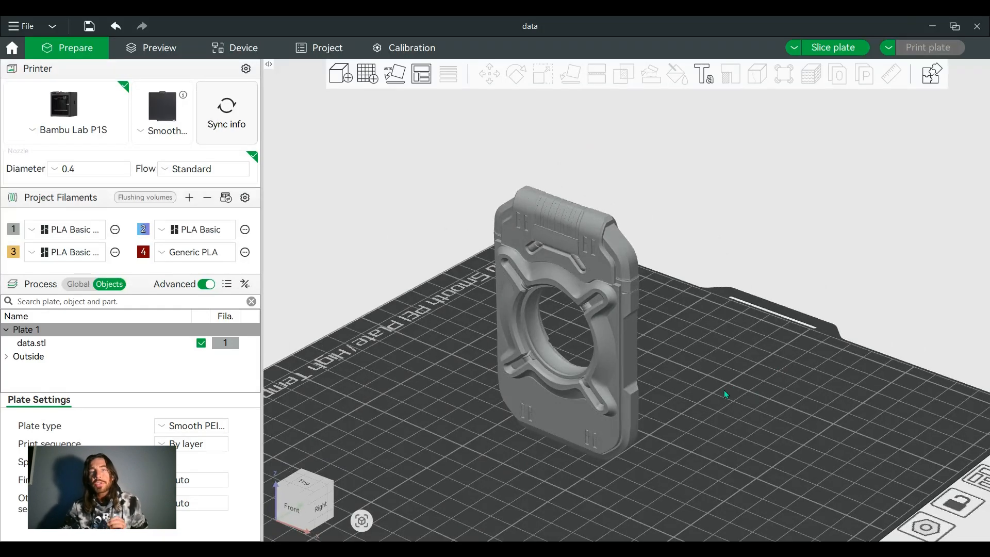
{"action": "left_click_drag", "start_coordinate": [688, 407], "coordinate": [750, 415]}
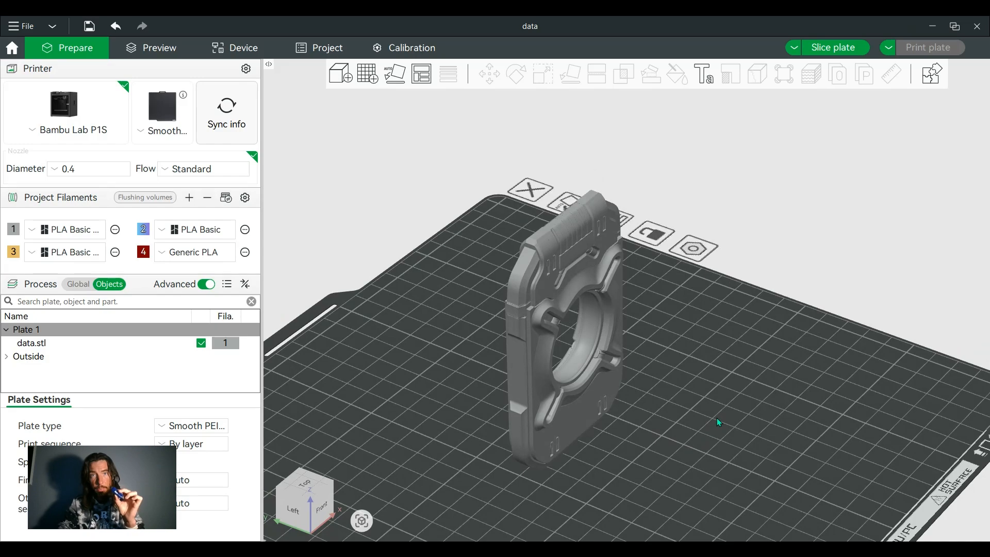
{"action": "mouse_move", "coordinate": [715, 407]}
{"action": "left_mouse_down"}
{"action": "mouse_move", "coordinate": [736, 390]}
{"action": "mouse_move", "coordinate": [717, 389]}
{"action": "left_mouse_up"}
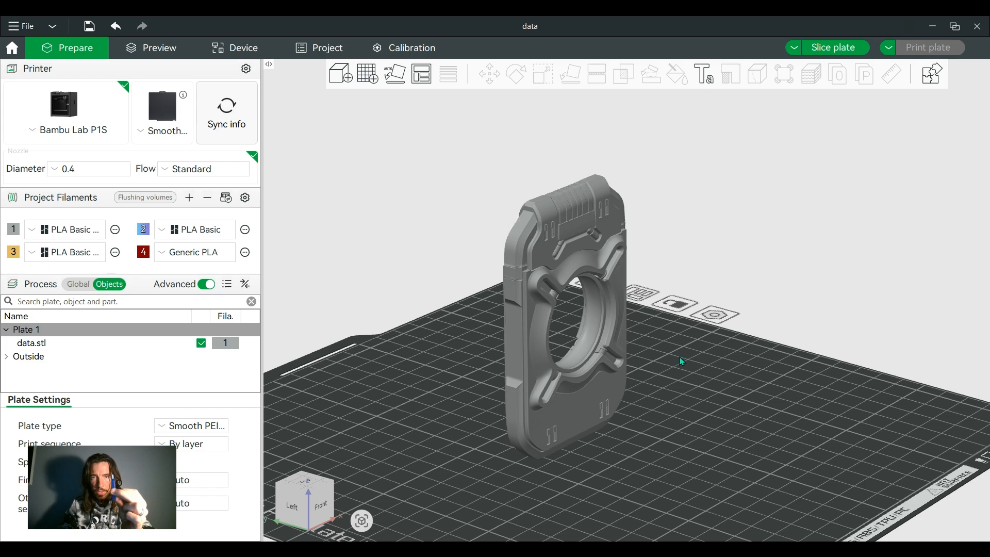
{"action": "left_click_drag", "start_coordinate": [680, 357], "coordinate": [749, 354]}
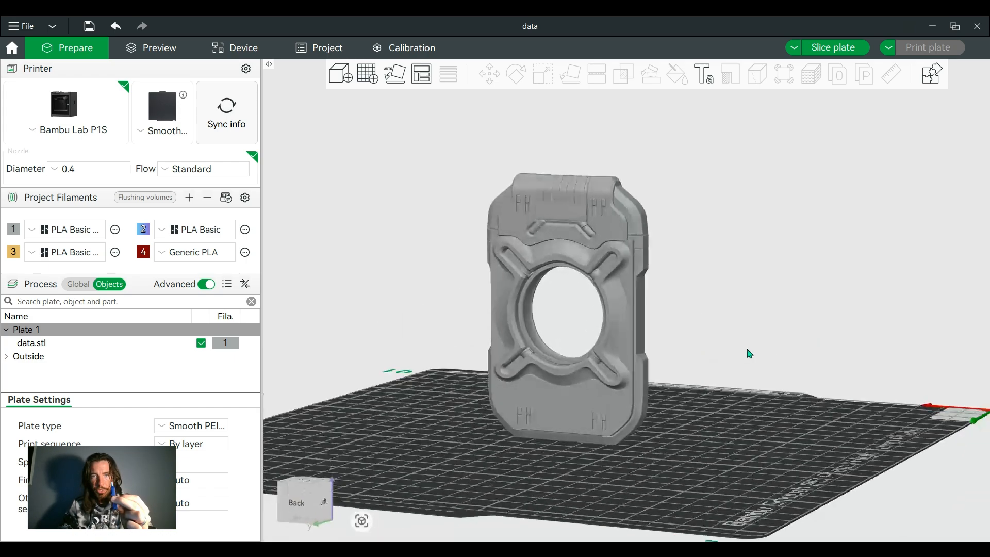
Stretch the data.stl model along Y only to about 43.3 mm, with uniform scaling off
{"action": "left_click", "coordinate": [617, 422]}
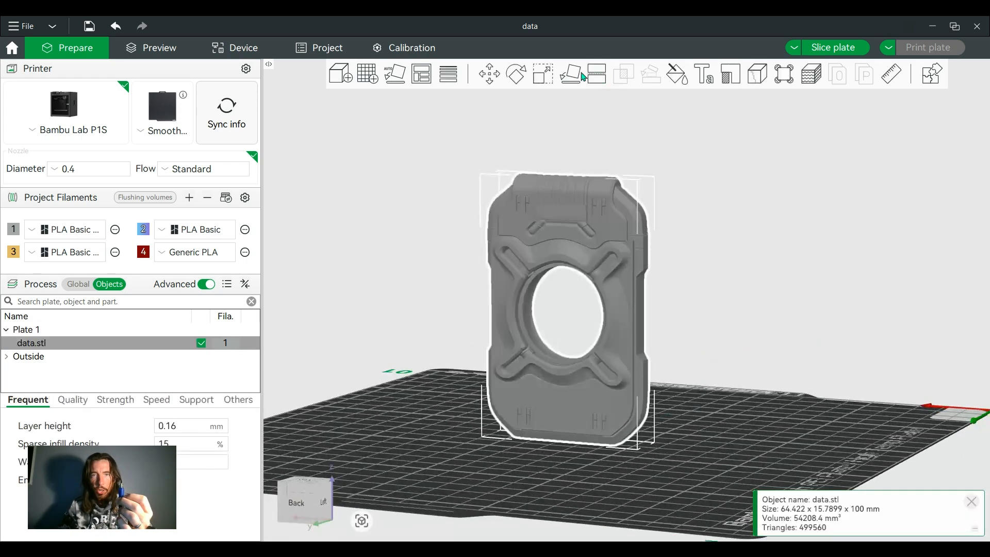
{"action": "left_click", "coordinate": [548, 76]}
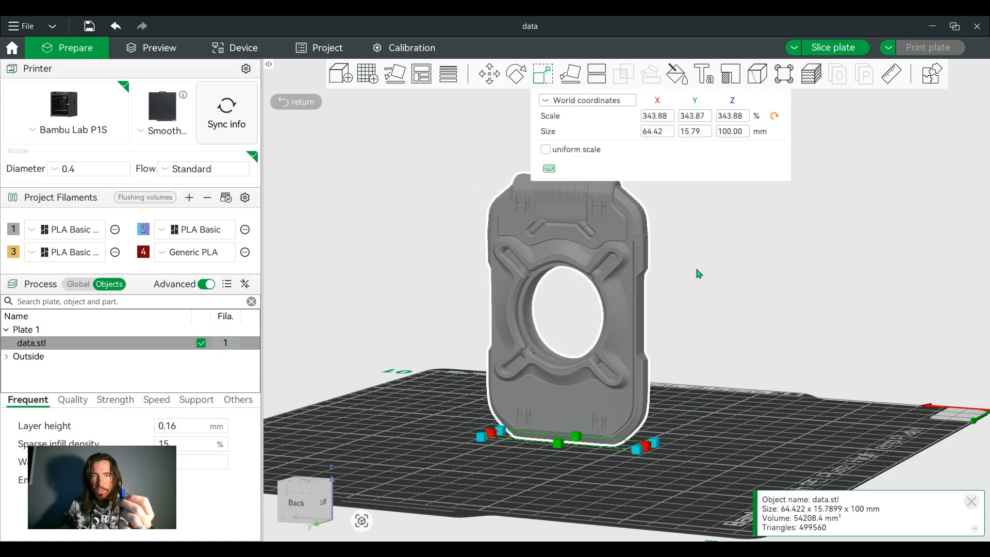
{"action": "left_click_drag", "start_coordinate": [766, 437], "coordinate": [744, 449]}
{"action": "left_click", "coordinate": [546, 150]}
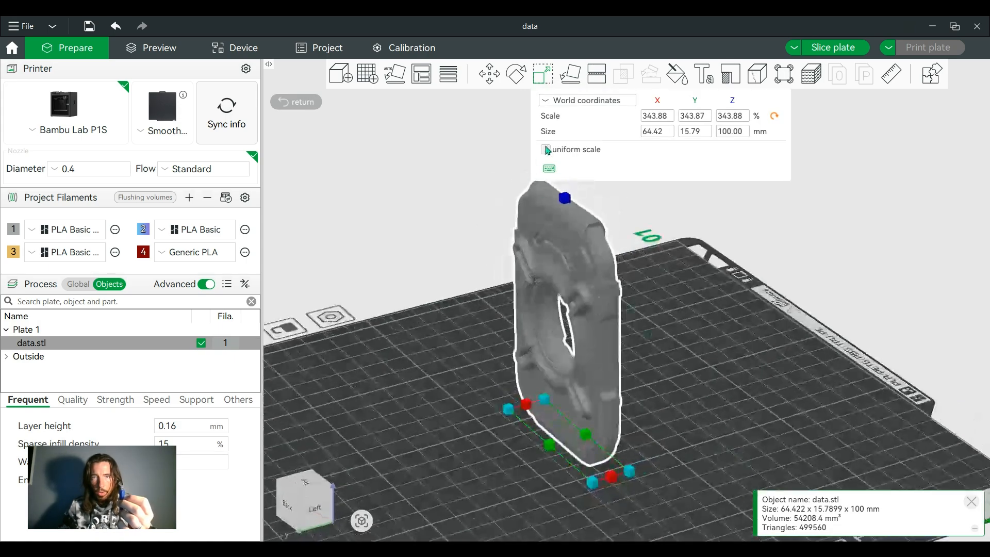
{"action": "left_click", "coordinate": [545, 150]}
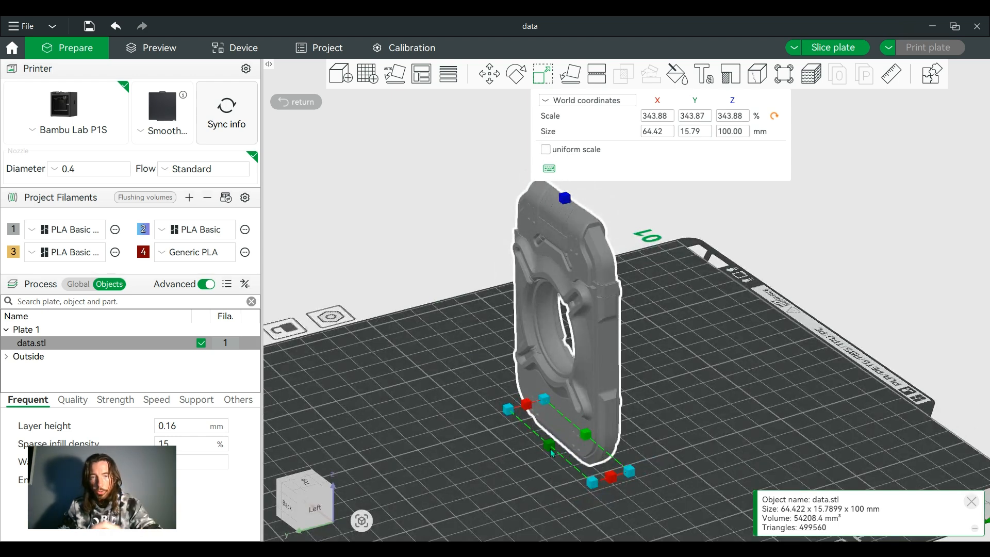
{"action": "left_click_drag", "start_coordinate": [549, 446], "coordinate": [517, 461]}
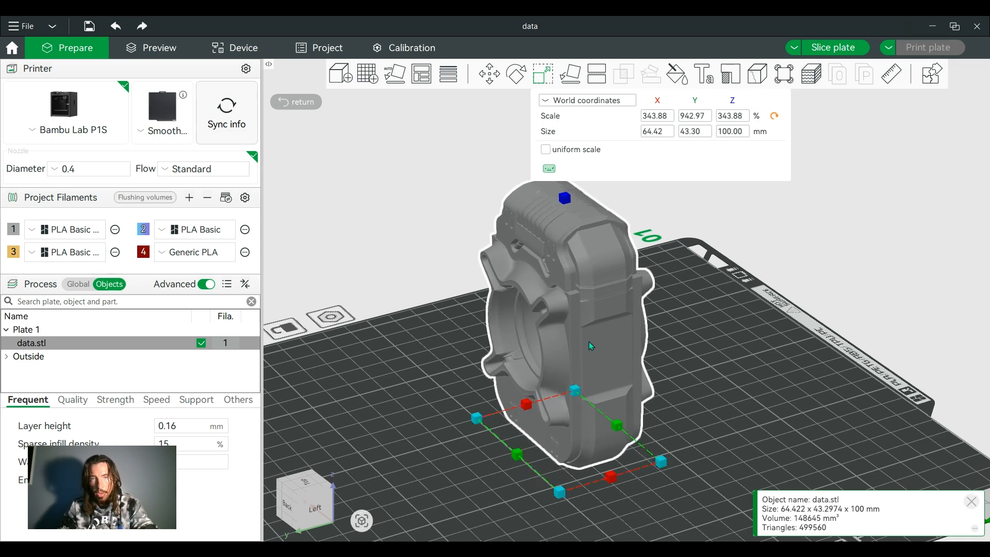
Shorten the model along Z to a height of about 88.6 mm and deselect it
{"action": "left_click_drag", "start_coordinate": [566, 204], "coordinate": [565, 233]}
{"action": "left_click_drag", "start_coordinate": [665, 332], "coordinate": [636, 450]}
{"action": "left_click_drag", "start_coordinate": [720, 398], "coordinate": [729, 327]}
{"action": "left_click", "coordinate": [735, 289]}
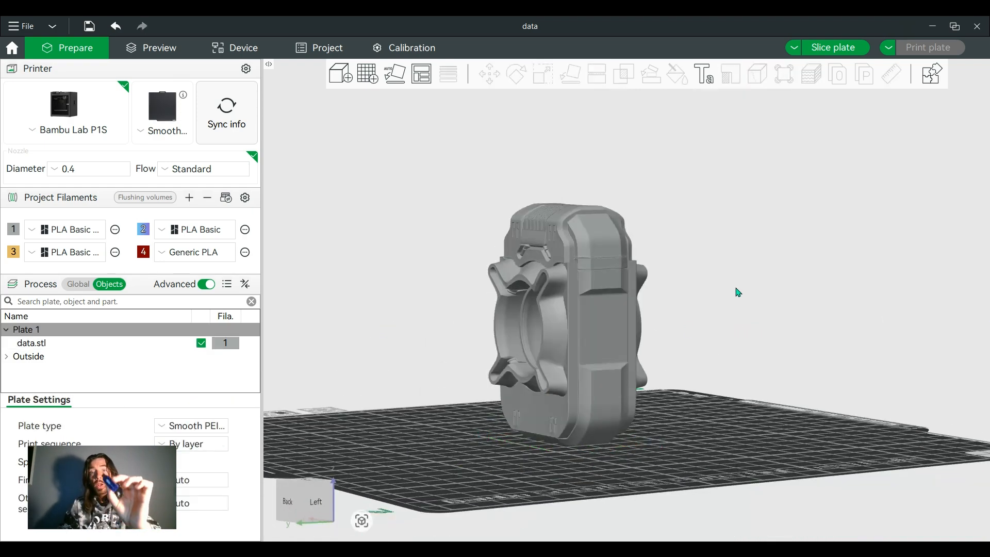
Add a cube as a negative part to the data.stl model
{"action": "left_click_drag", "start_coordinate": [736, 289], "coordinate": [719, 315]}
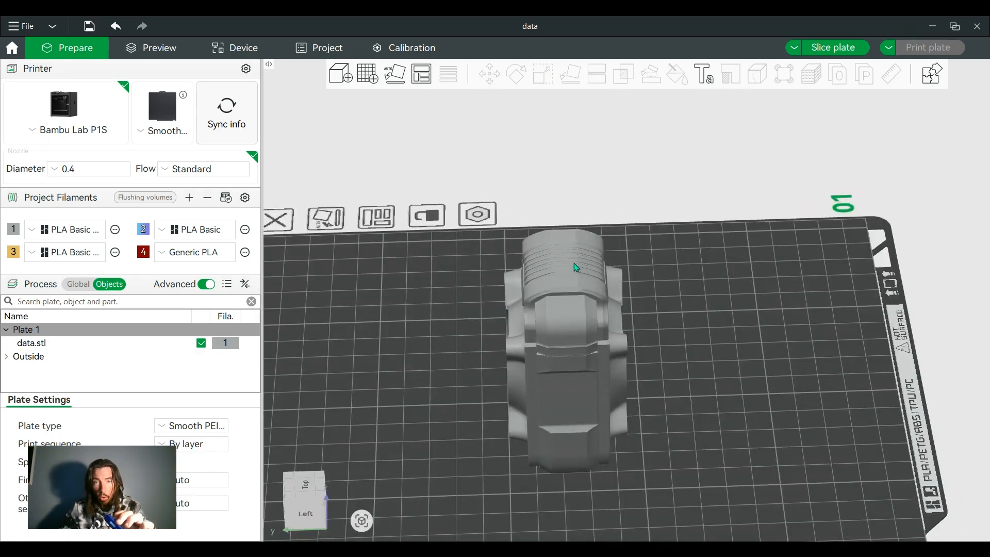
{"action": "left_click_drag", "start_coordinate": [574, 263], "coordinate": [779, 297]}
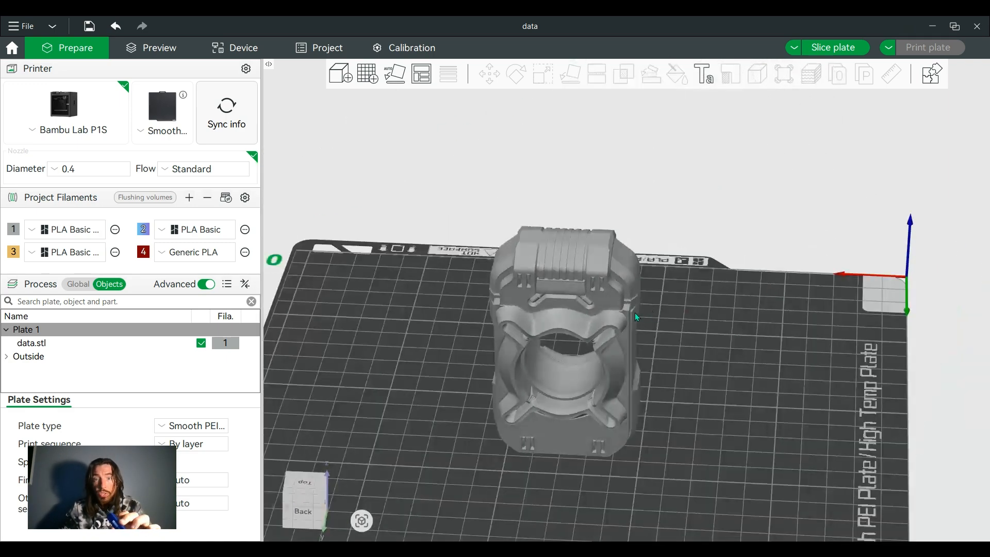
{"action": "left_click", "coordinate": [580, 313]}
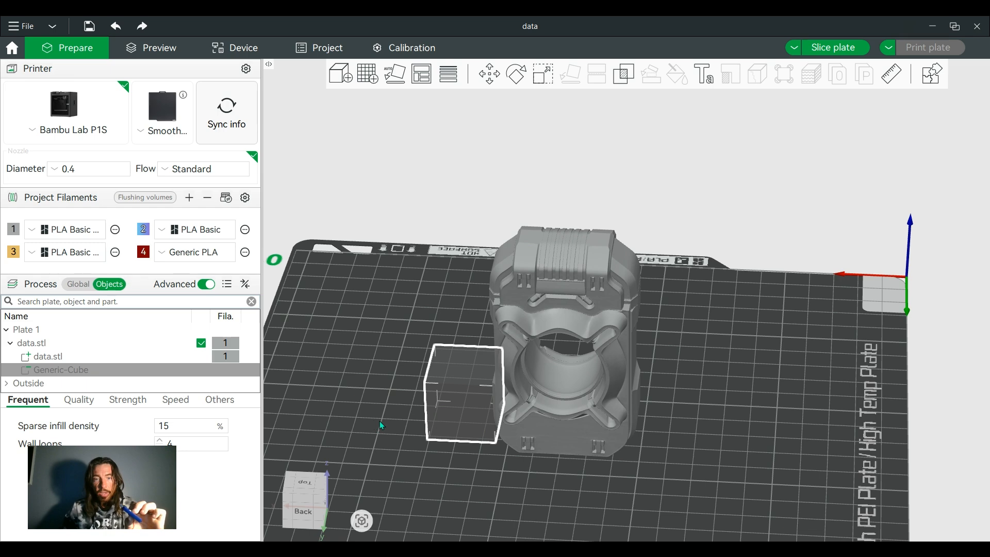
{"action": "left_click_drag", "start_coordinate": [379, 420], "coordinate": [434, 421]}
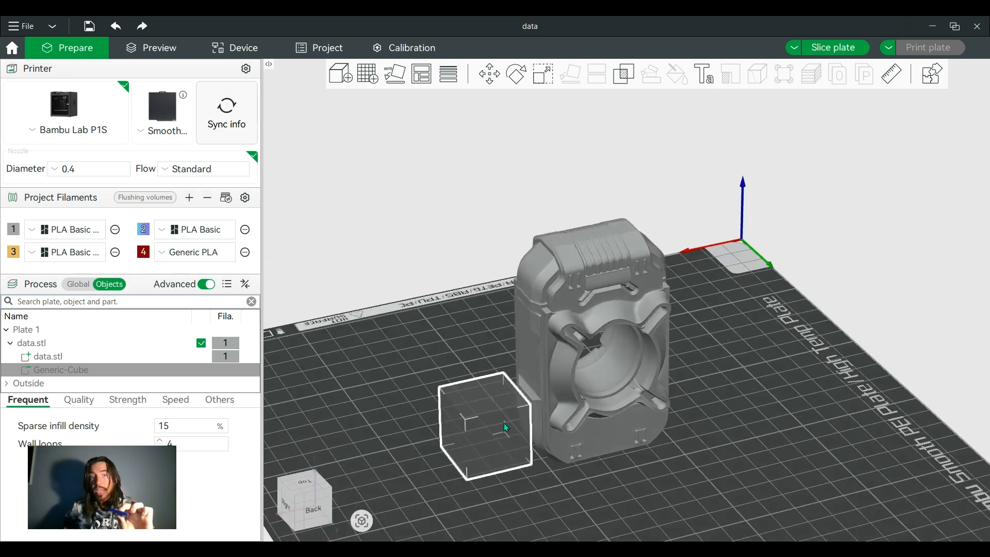
Set the negative cube's size to 11 mm in X, 21.3 mm in Y and 63 mm in Z
{"action": "left_click", "coordinate": [544, 72]}
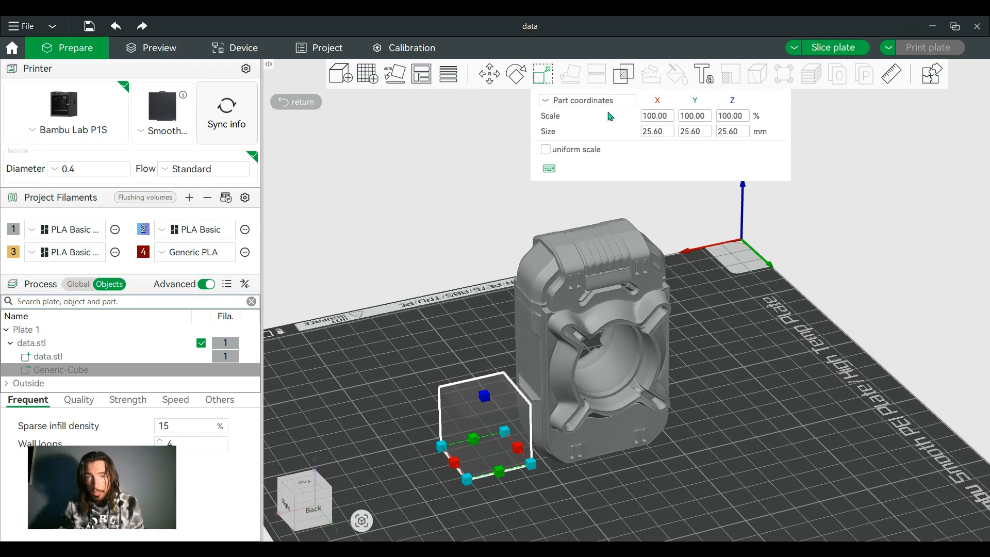
{"action": "left_click", "coordinate": [652, 132]}
{"action": "type", "text": "11"}
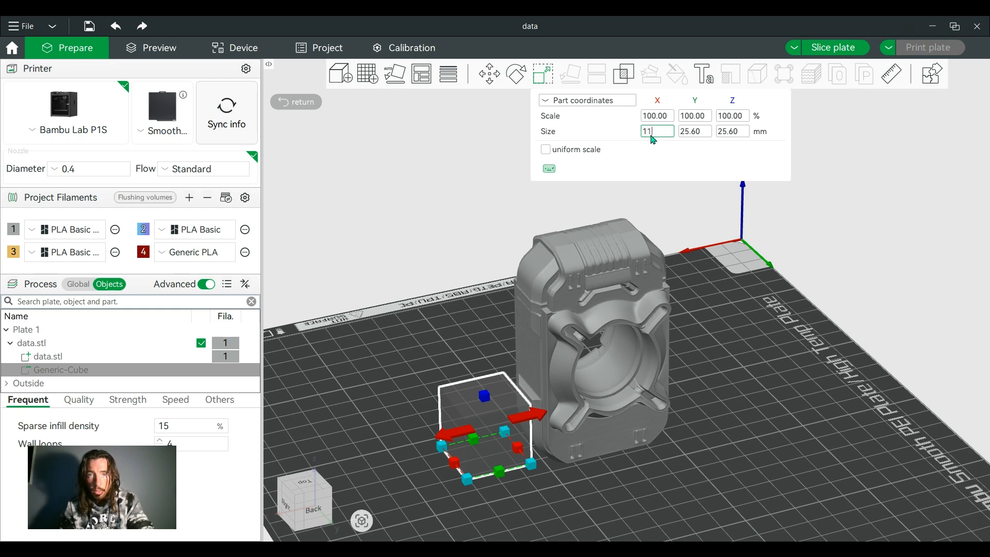
{"action": "key", "text": "Tab"}
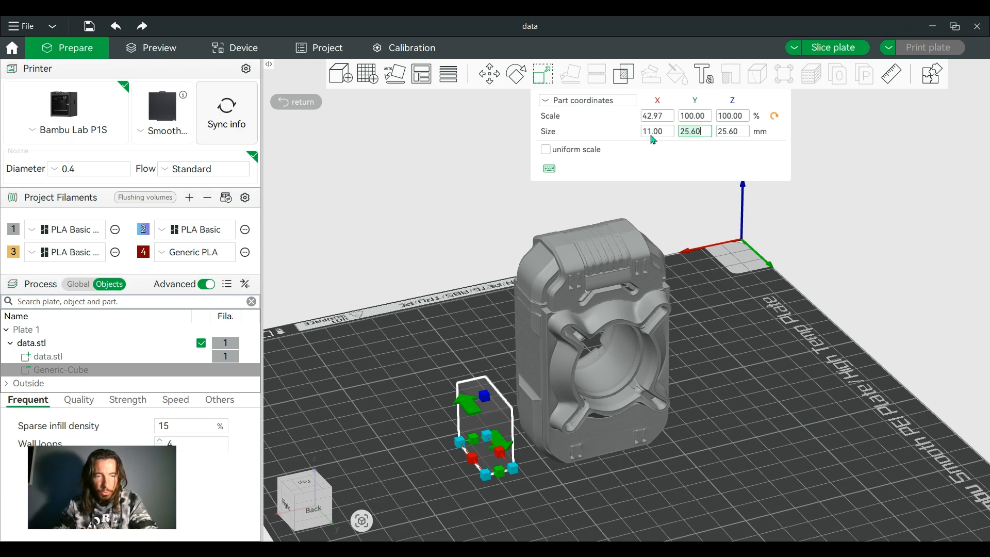
{"action": "type", "text": "21.3"}
{"action": "key", "text": "Tab"}
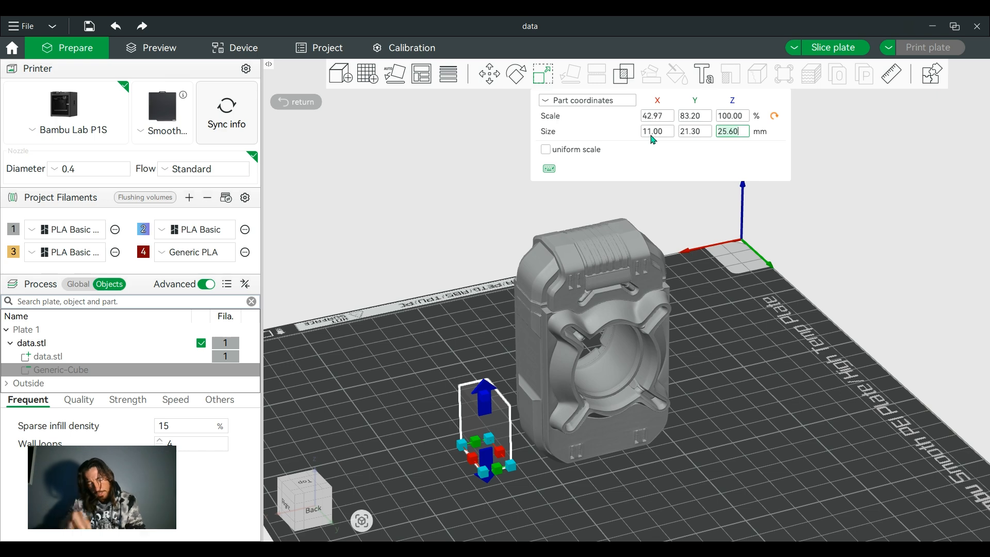
{"action": "type", "text": "63"}
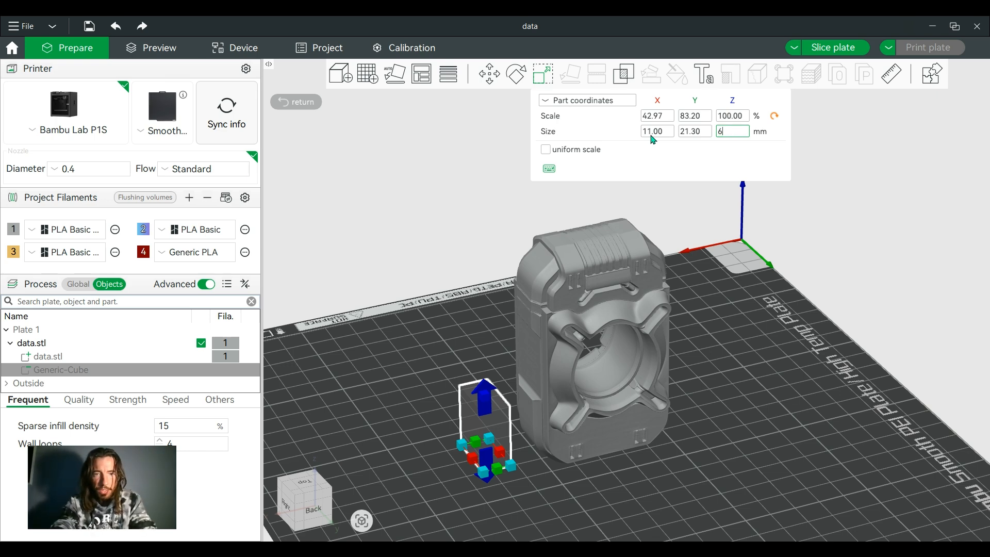
{"action": "key", "text": "Tab"}
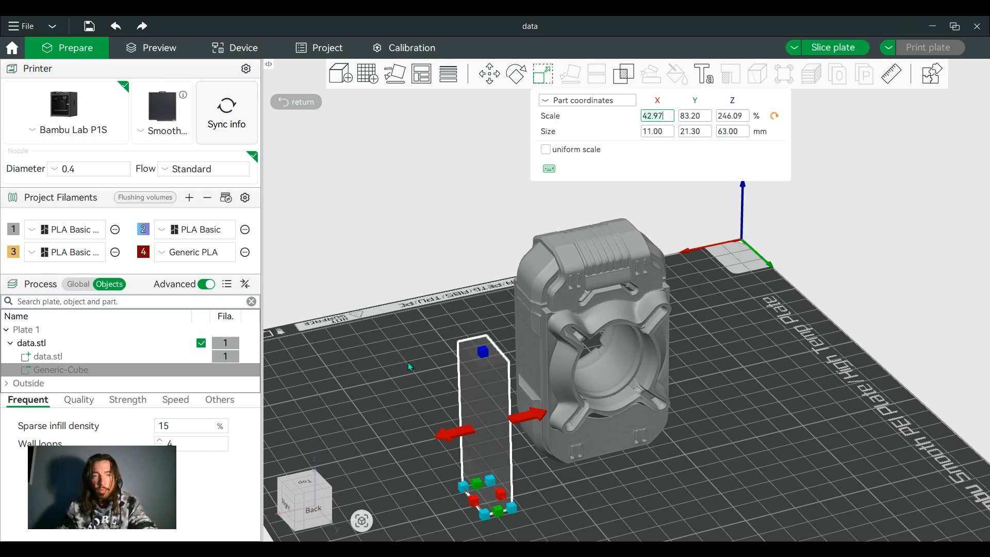
Center the negative cube in the model by setting its X, Y and Z object coordinates to 0
{"action": "left_click_drag", "start_coordinate": [407, 362], "coordinate": [499, 366]}
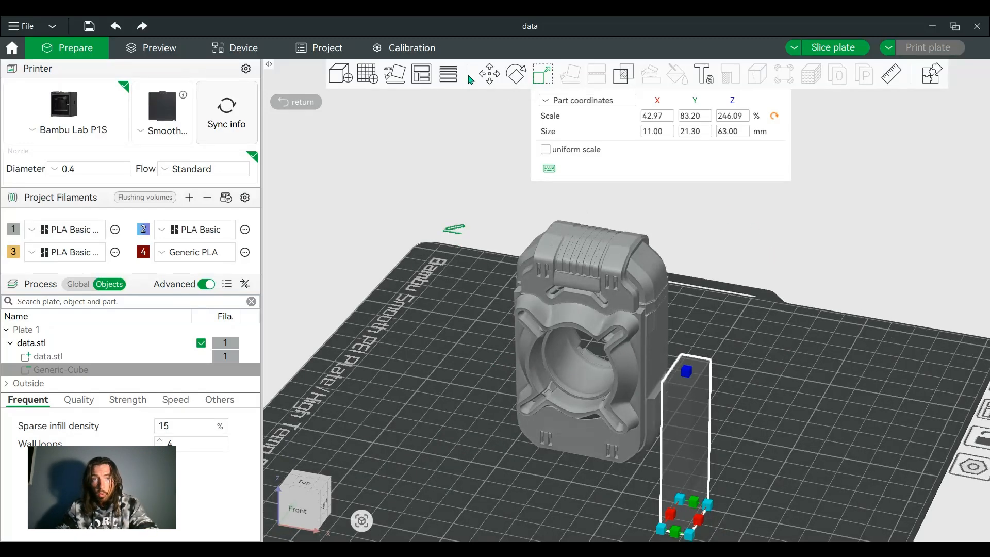
{"action": "left_click", "coordinate": [488, 75]}
{"action": "left_click", "coordinate": [608, 118]}
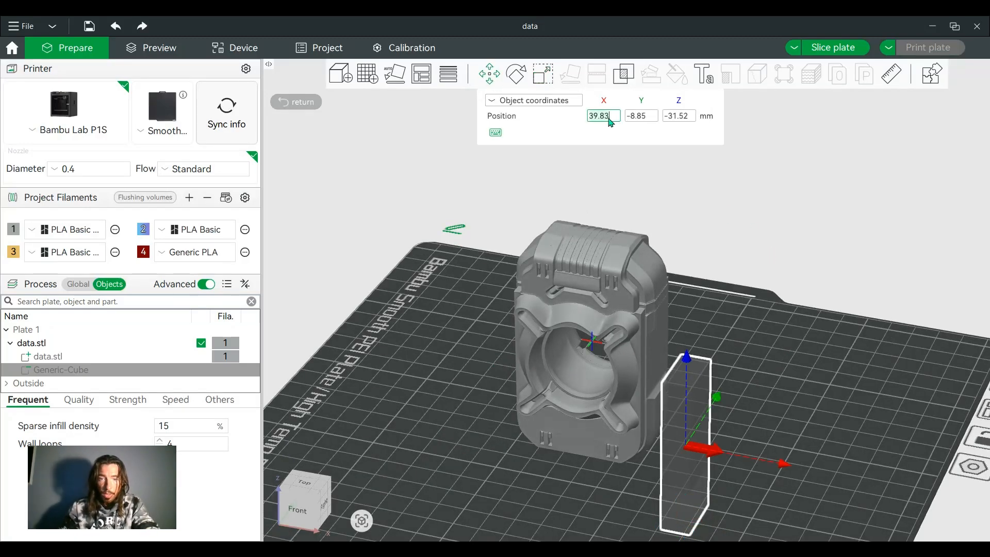
{"action": "type", "text": "0"}
{"action": "key", "text": "Tab"}
{"action": "type", "text": "0"}
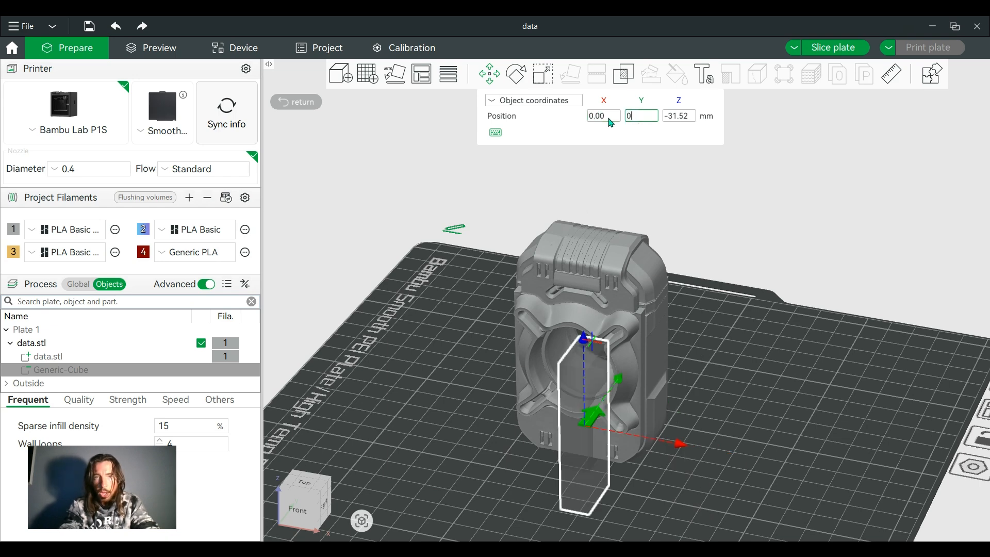
{"action": "key", "text": "Tab"}
{"action": "type", "text": "0"}
{"action": "key", "text": "Tab"}
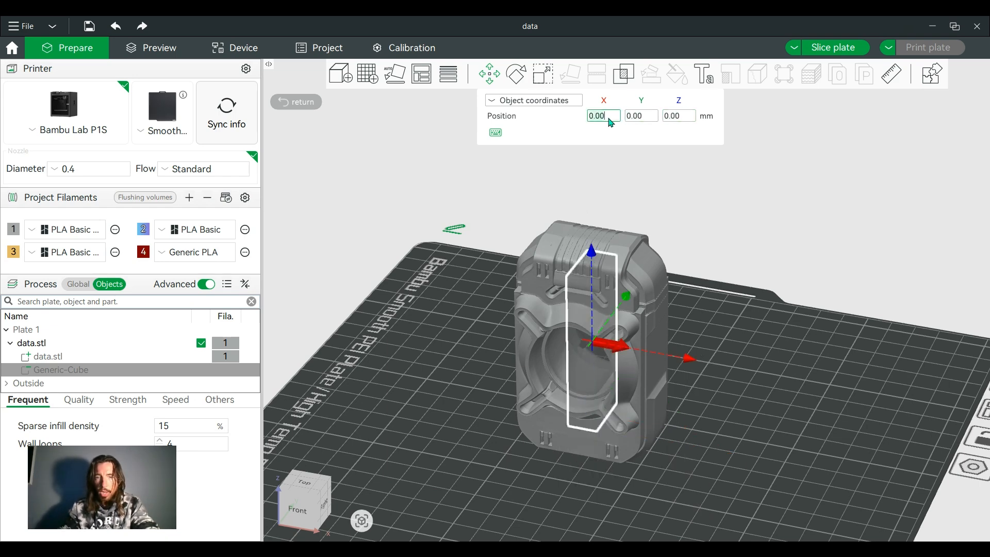
Rotate the negative cube a quarter turn about the vertical axis so its wider side runs across the model's width
{"action": "left_click_drag", "start_coordinate": [844, 397], "coordinate": [866, 394]}
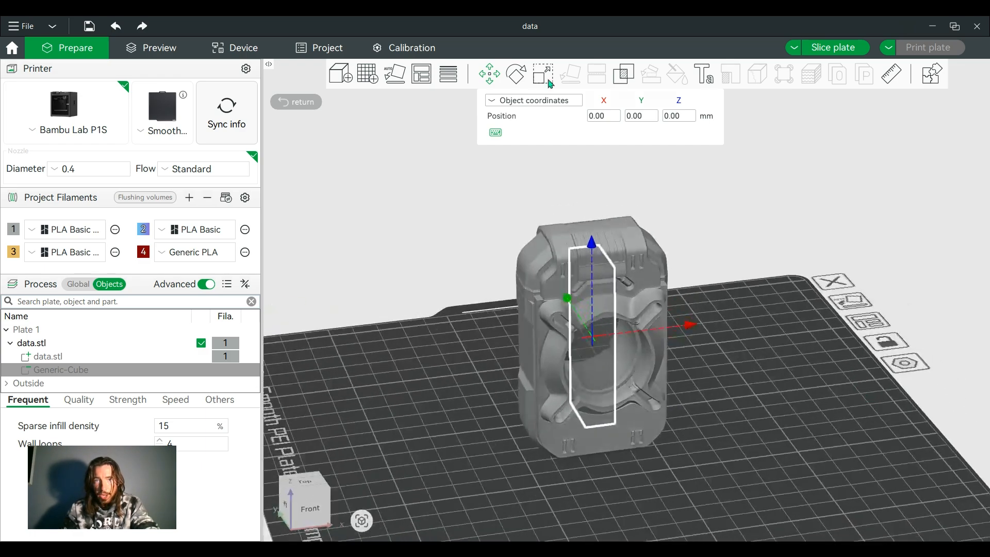
{"action": "left_click", "coordinate": [516, 73]}
{"action": "left_click_drag", "start_coordinate": [724, 243], "coordinate": [721, 316]}
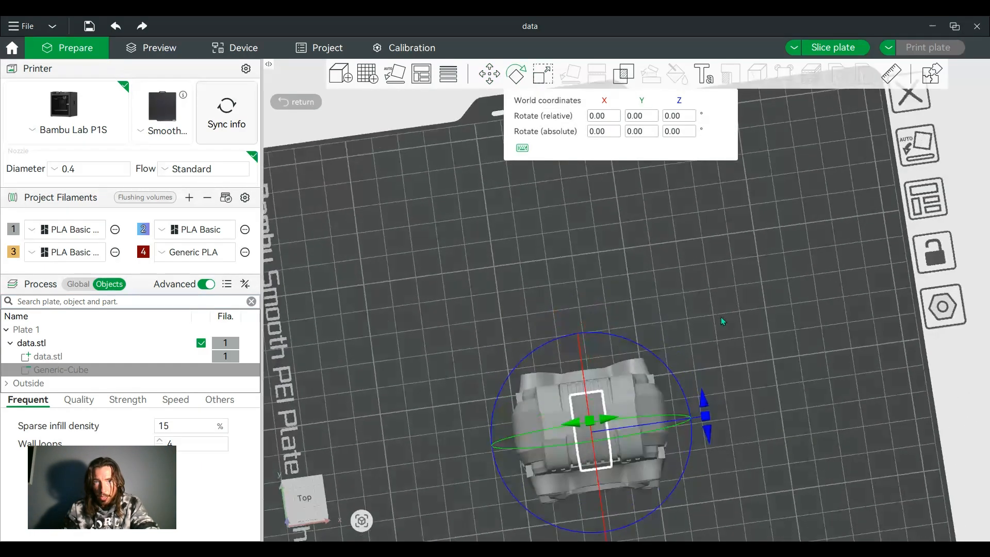
{"action": "left_click_drag", "start_coordinate": [705, 413], "coordinate": [576, 392]}
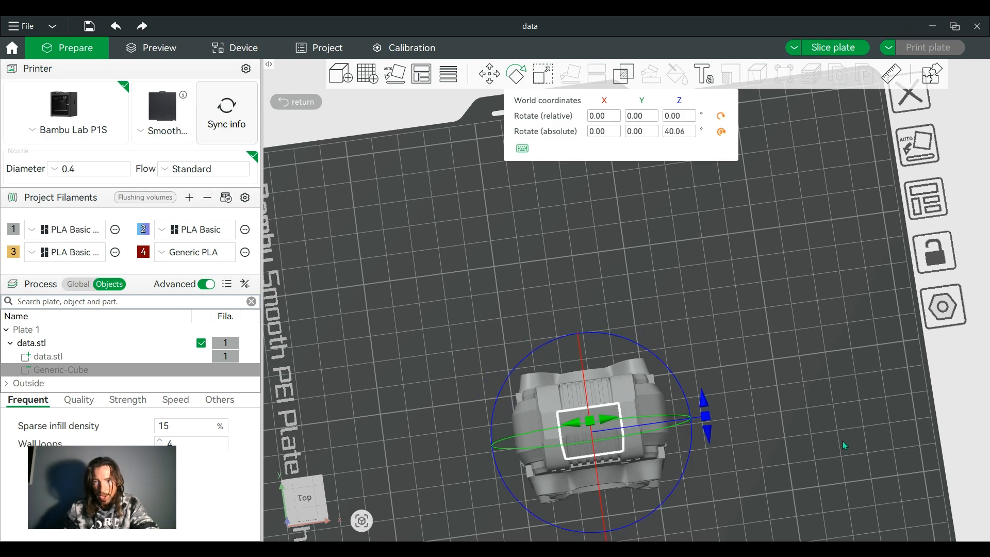
Raise the negative cube to a Z position of about 13.18 mm so its upper end pokes just above the model's top
{"action": "left_click_drag", "start_coordinate": [842, 440], "coordinate": [814, 413]}
{"action": "left_click", "coordinate": [306, 505]}
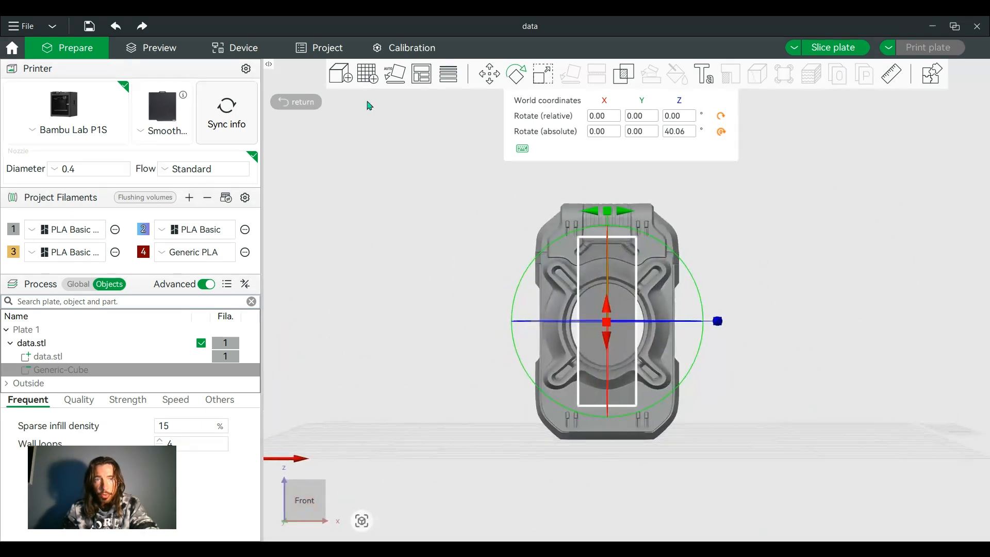
{"action": "left_click", "coordinate": [490, 75]}
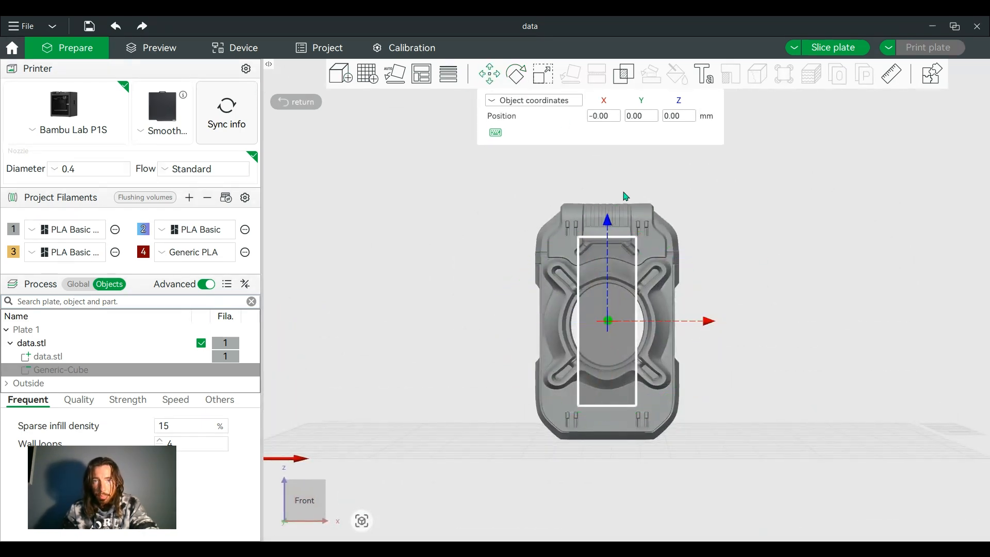
{"action": "left_click_drag", "start_coordinate": [610, 228], "coordinate": [629, 196]}
{"action": "scroll", "coordinate": [628, 203], "scroll_direction": "down", "scroll_amount": 2}
{"action": "scroll", "coordinate": [627, 222], "scroll_direction": "up", "scroll_amount": 4}
{"action": "scroll", "coordinate": [624, 221], "scroll_direction": "up", "scroll_amount": 3}
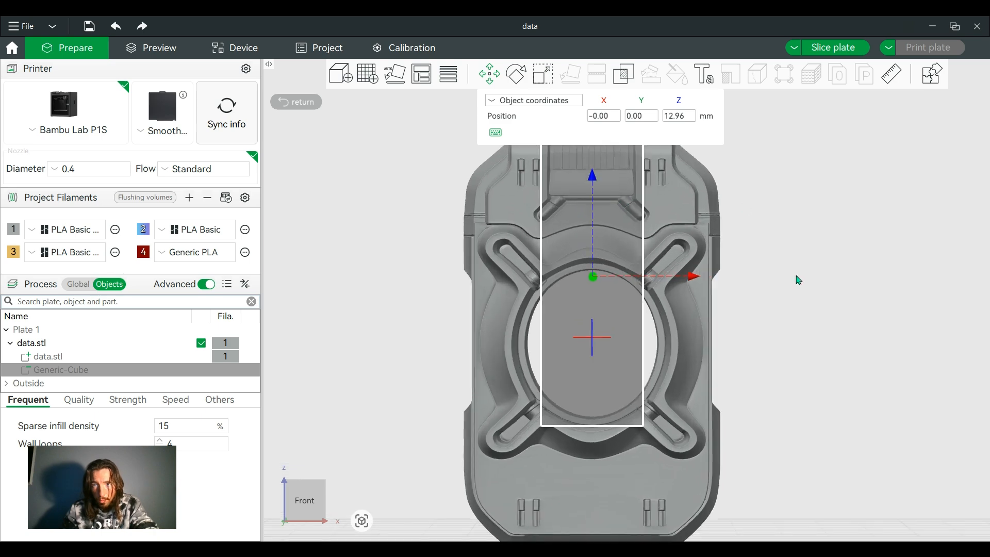
{"action": "middle_click_drag", "start_coordinate": [731, 304], "coordinate": [720, 437]}
{"action": "scroll", "coordinate": [515, 268], "scroll_direction": "up", "scroll_amount": 3}
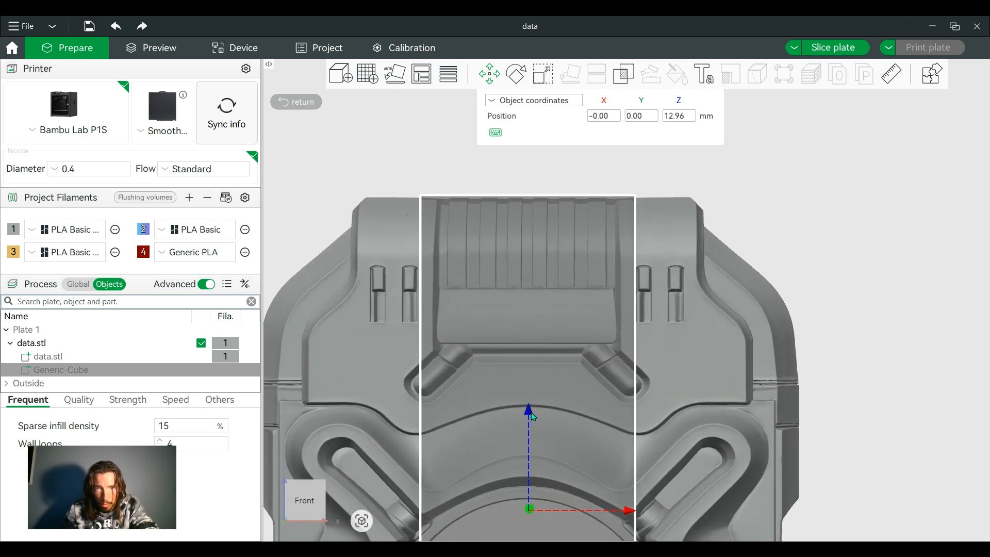
{"action": "left_click_drag", "start_coordinate": [531, 412], "coordinate": [530, 413]}
Check the negative cube's placement in the model's top and slice the plate
{"action": "left_click_drag", "start_coordinate": [757, 184], "coordinate": [775, 350]}
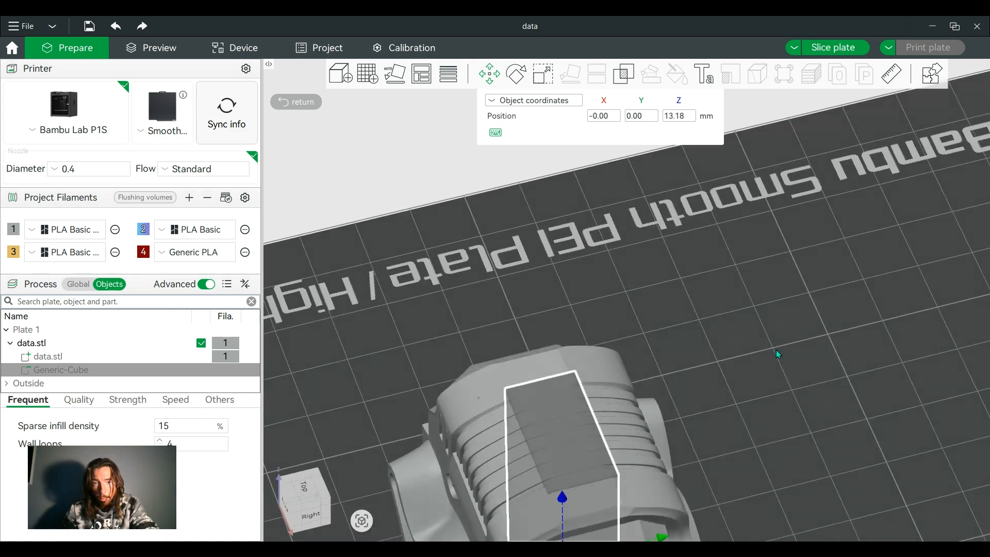
{"action": "scroll", "coordinate": [775, 350], "scroll_direction": "down", "scroll_amount": 5}
{"action": "right_click_drag", "start_coordinate": [766, 347], "coordinate": [761, 247]}
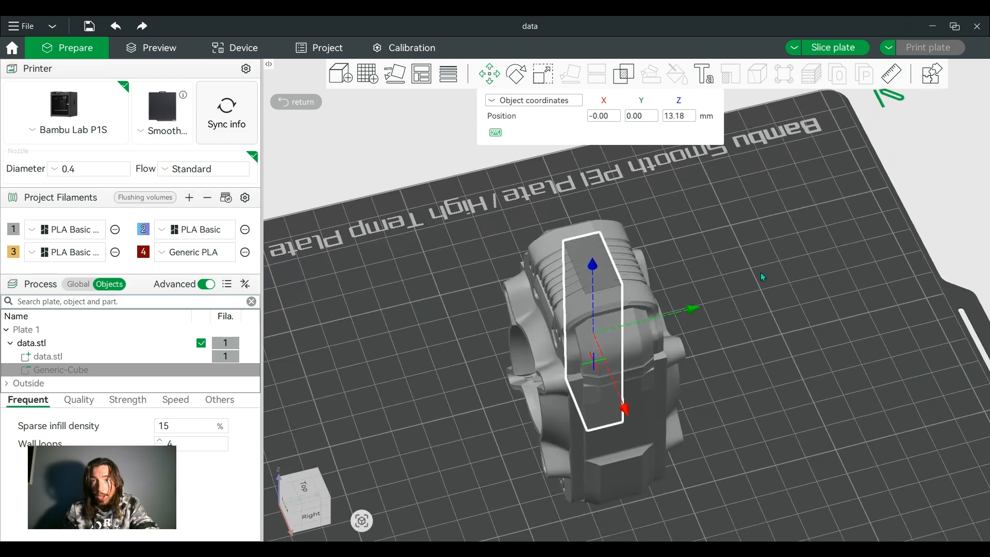
{"action": "left_click_drag", "start_coordinate": [761, 250], "coordinate": [797, 242]}
{"action": "left_click", "coordinate": [832, 46]}
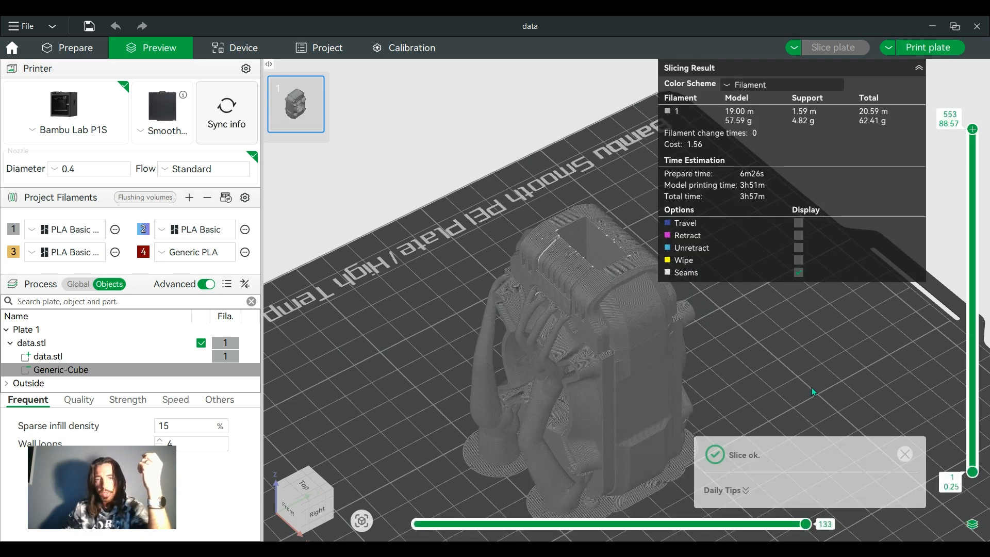
Color the sliced preview by Line Type and examine the rectangular cavity and the supports
{"action": "left_click_drag", "start_coordinate": [795, 332], "coordinate": [748, 341]}
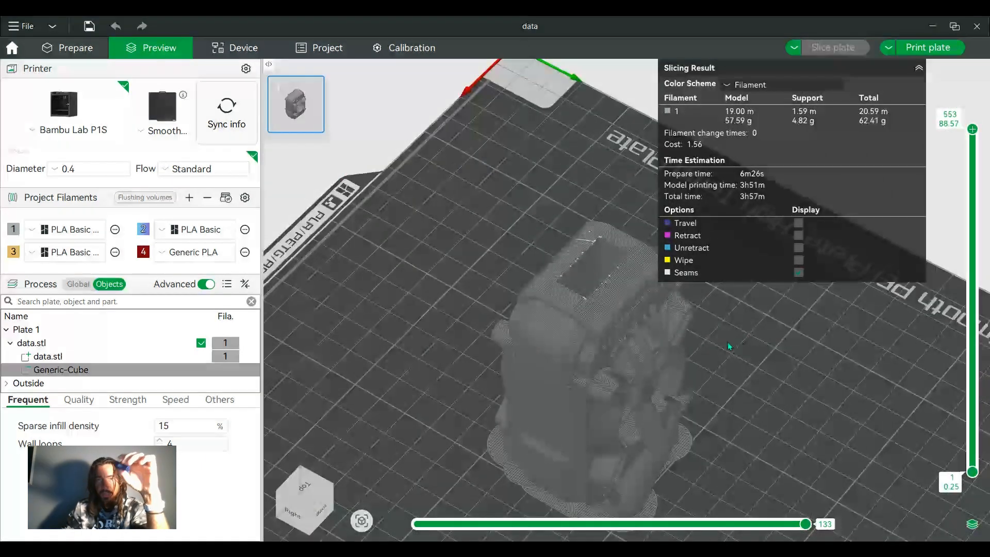
{"action": "left_click", "coordinate": [750, 83]}
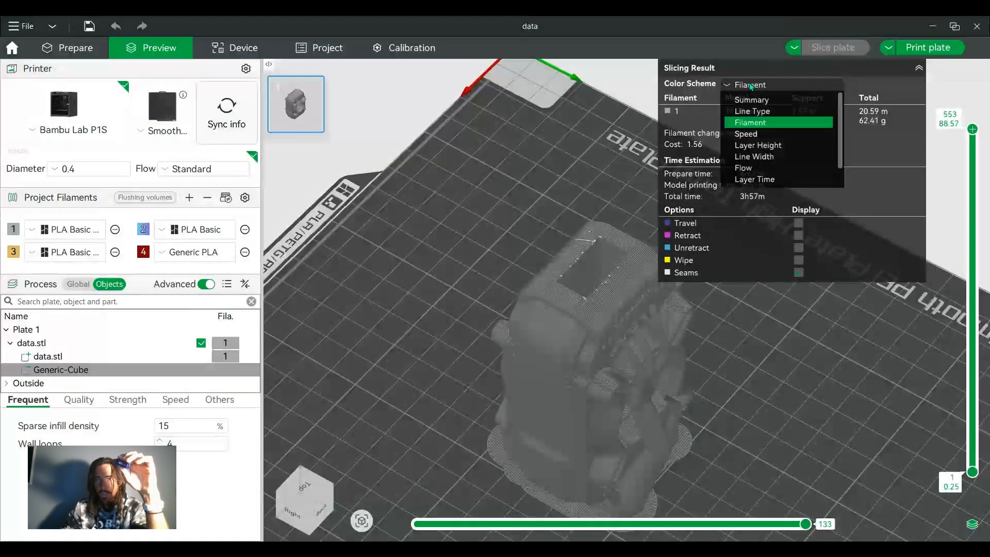
{"action": "left_click", "coordinate": [752, 111]}
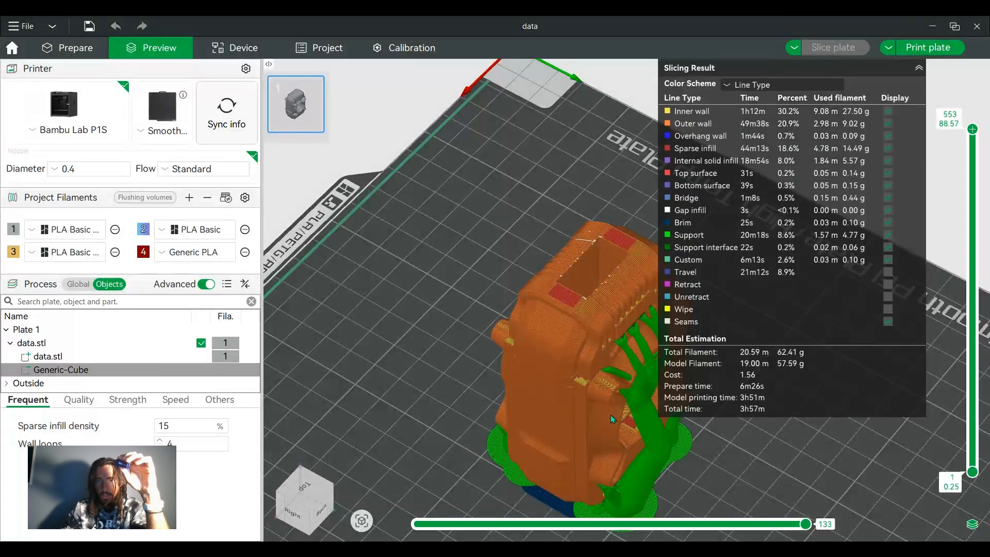
{"action": "left_click_drag", "start_coordinate": [610, 414], "coordinate": [613, 243]}
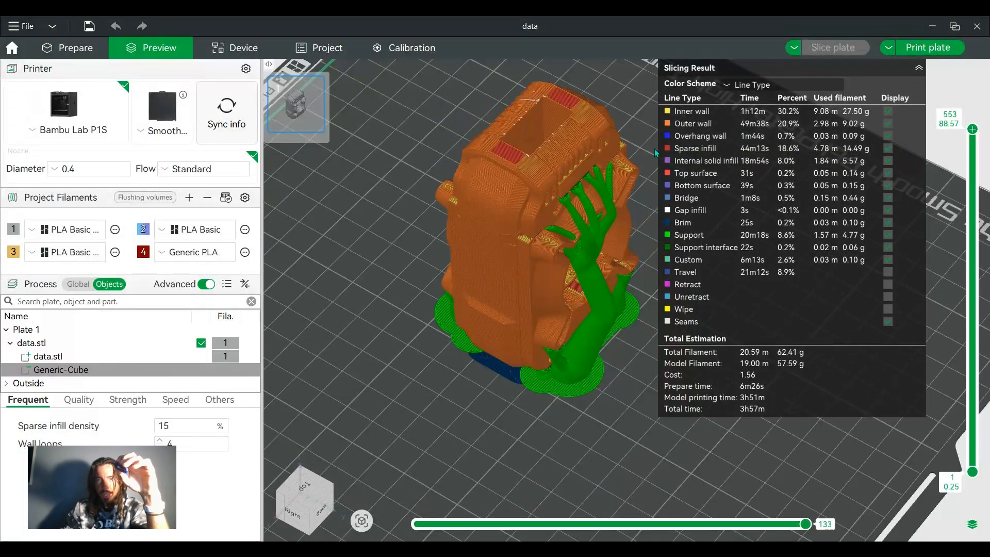
{"action": "mouse_move", "coordinate": [645, 153]}
{"action": "left_mouse_down"}
{"action": "mouse_move", "coordinate": [632, 180]}
{"action": "mouse_move", "coordinate": [642, 154]}
{"action": "left_mouse_up"}
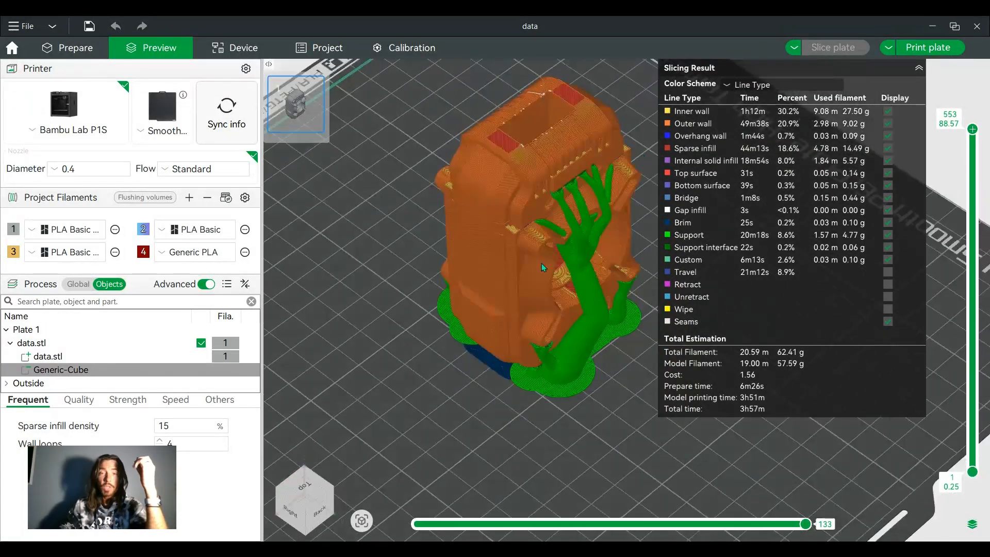